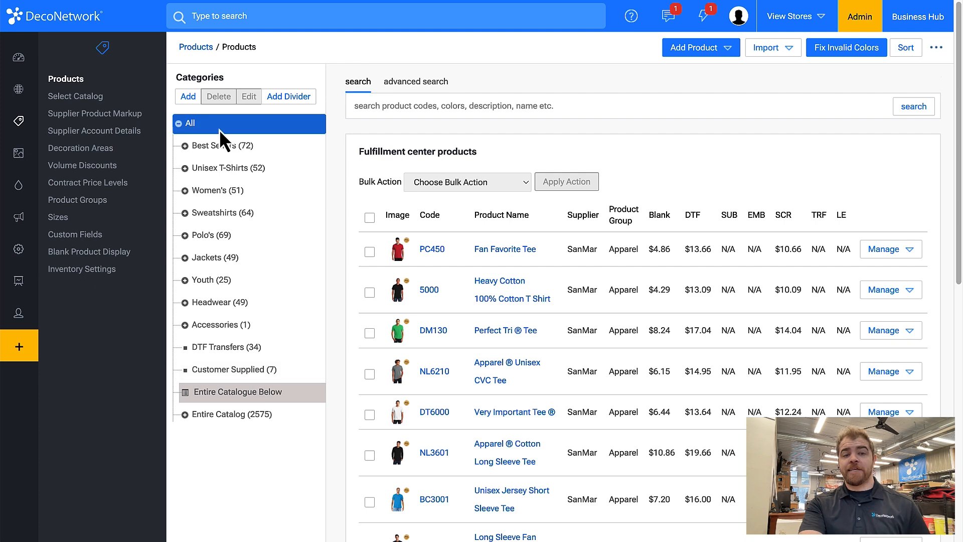
- Add a product category named Specials and move it directly below Best Sellers in the category tree
left_click(185, 100)
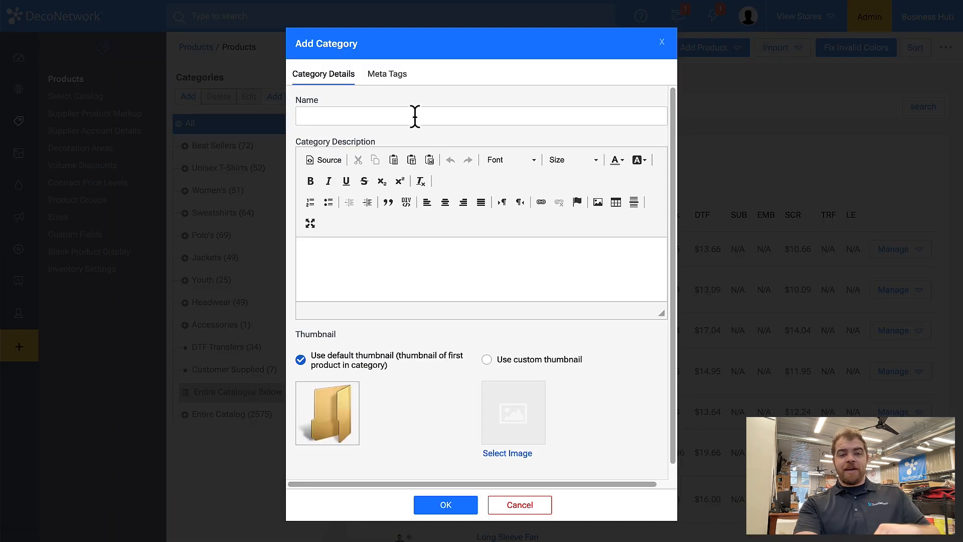
left_click(410, 115)
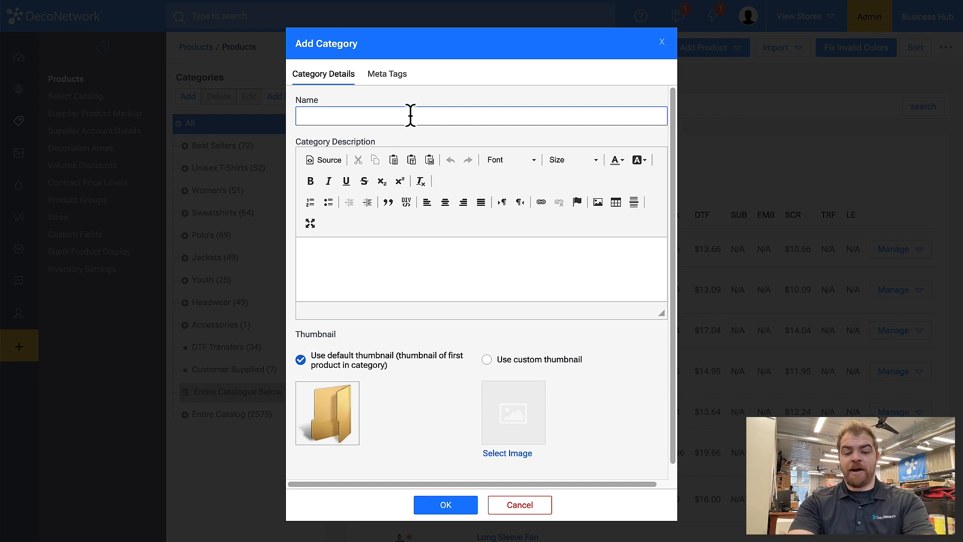
type("Specials")
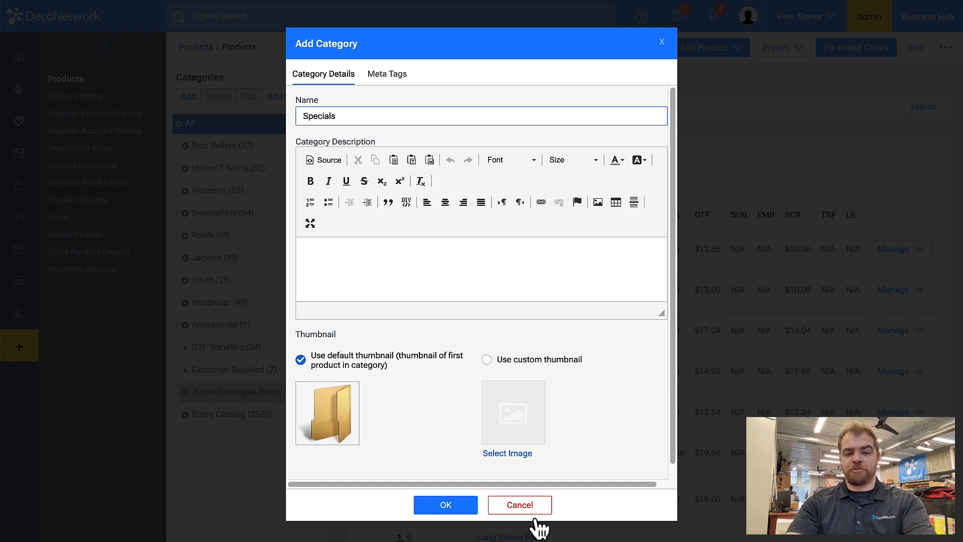
left_click(445, 505)
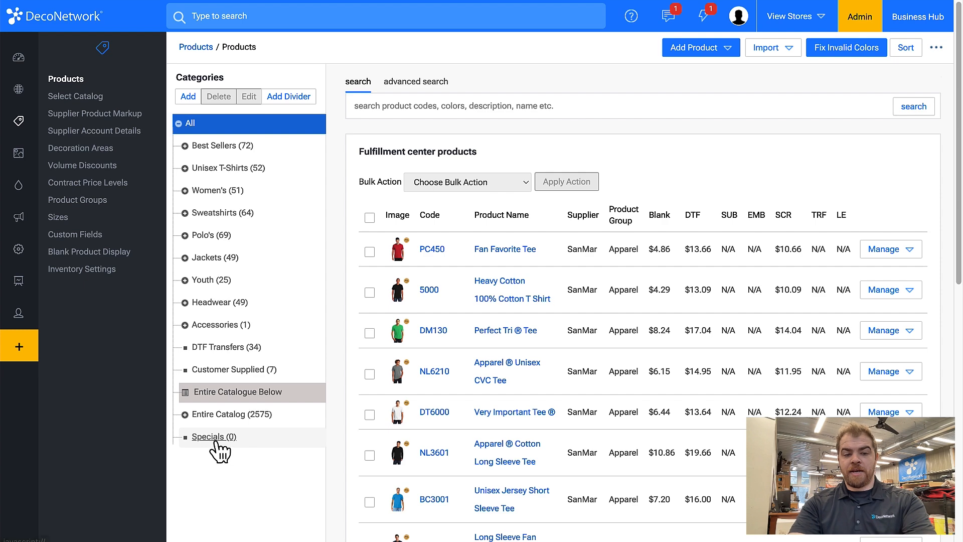
left_click_drag(215, 442, 249, 161)
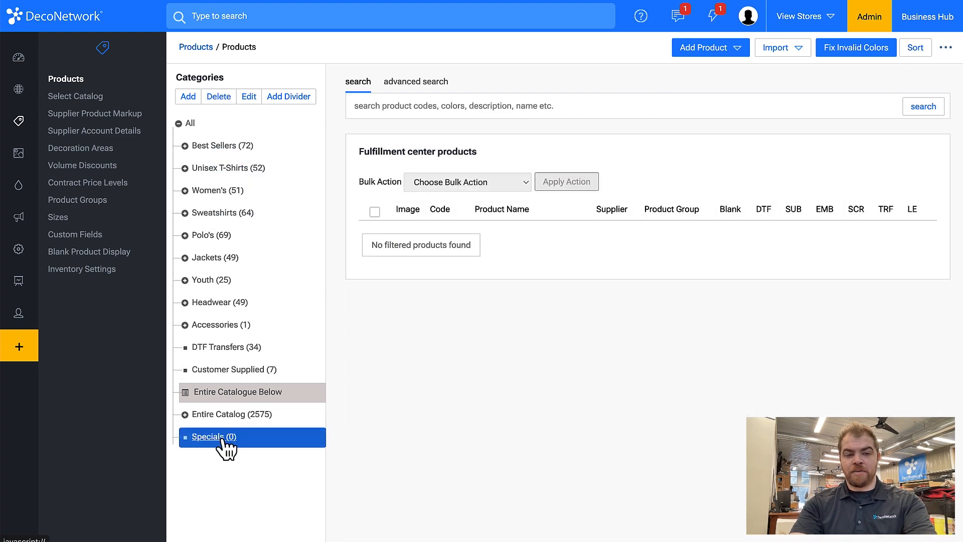
left_click_drag(222, 437, 253, 158)
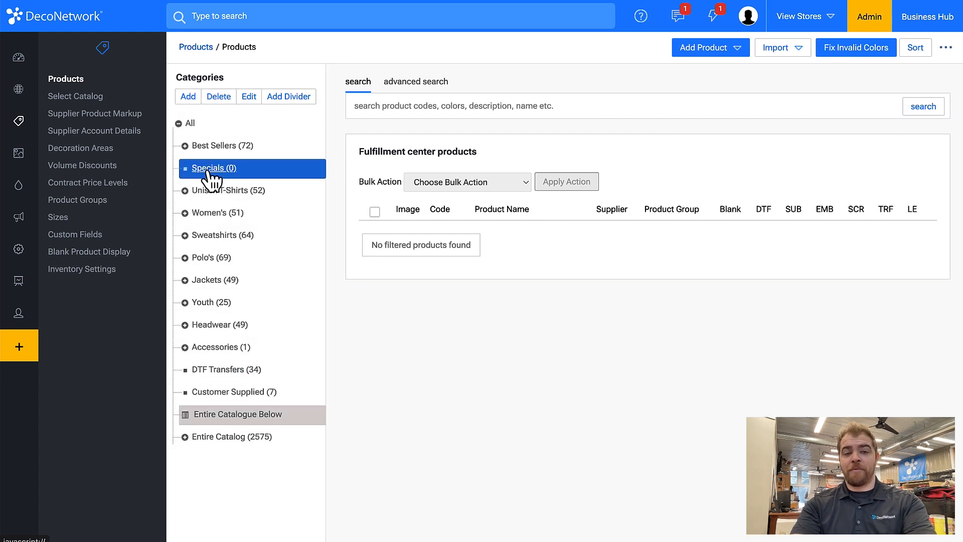
- Add a subcategory named T-Shirts under Specials and check its placement in the category tree
left_click(189, 97)
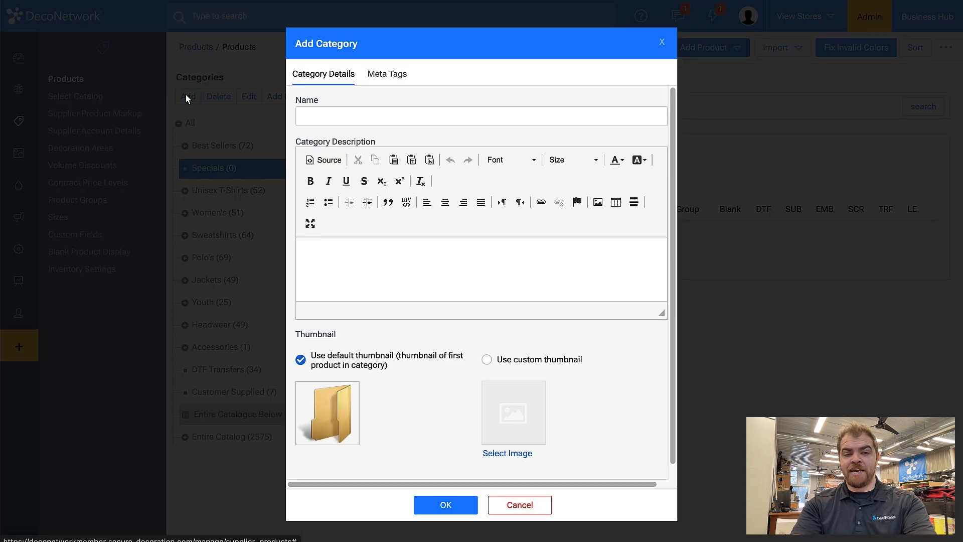
left_click(351, 116)
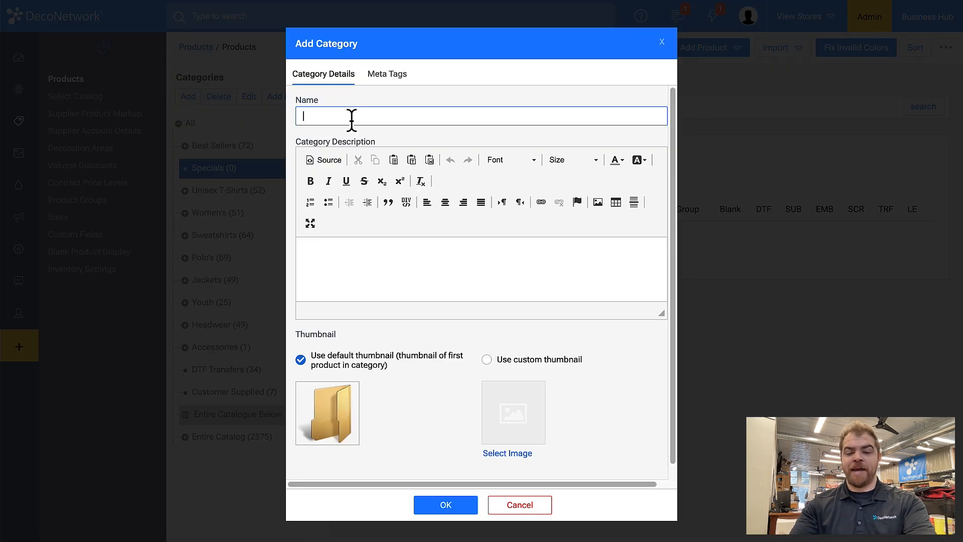
type("T-Shirts")
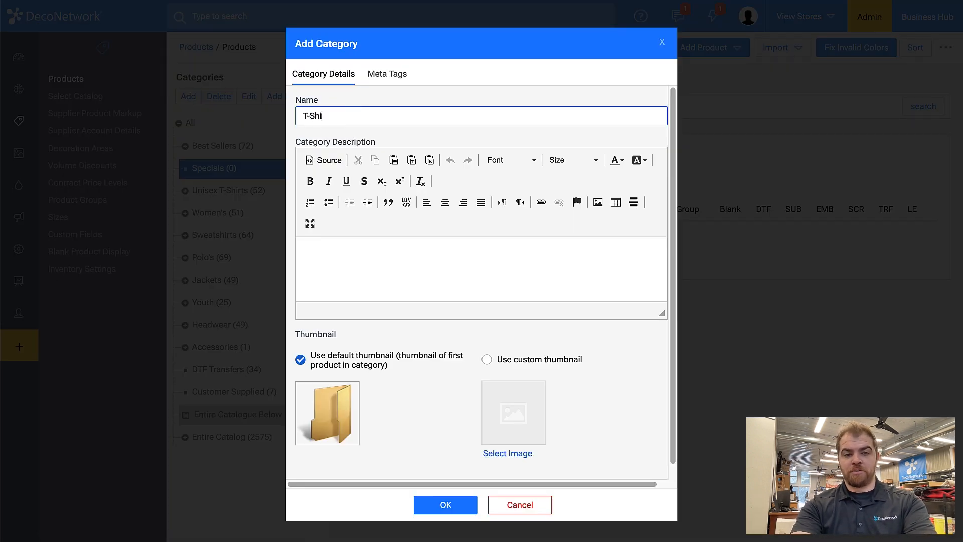
left_click(458, 507)
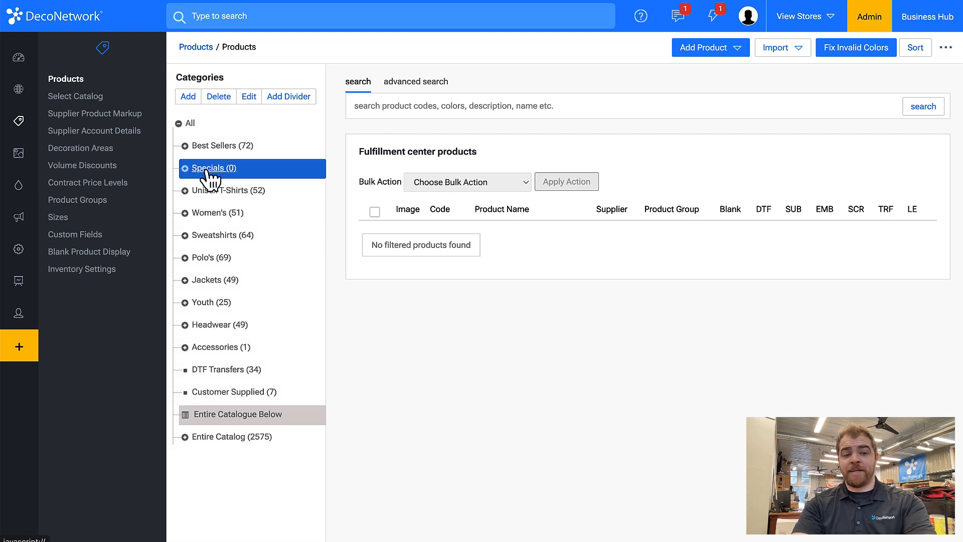
left_click(185, 169)
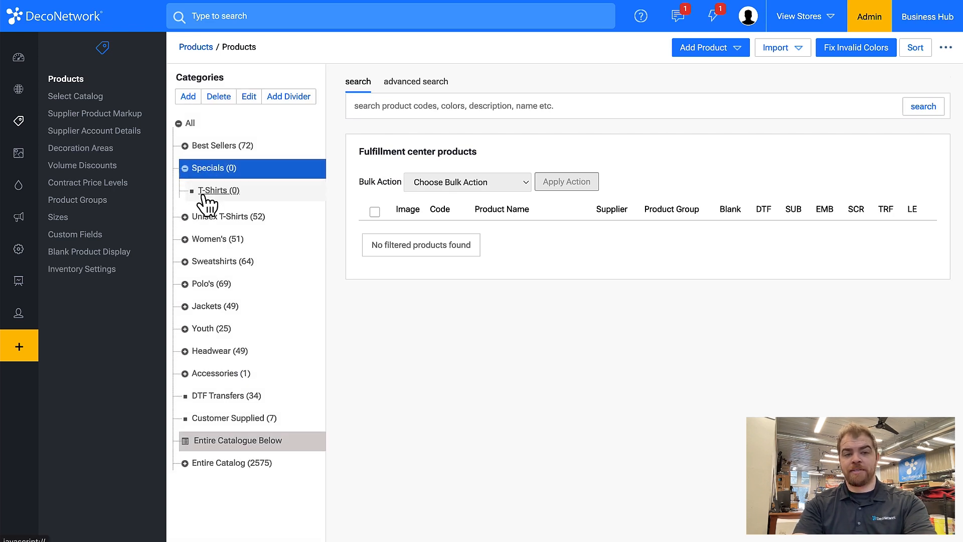
left_click(185, 168)
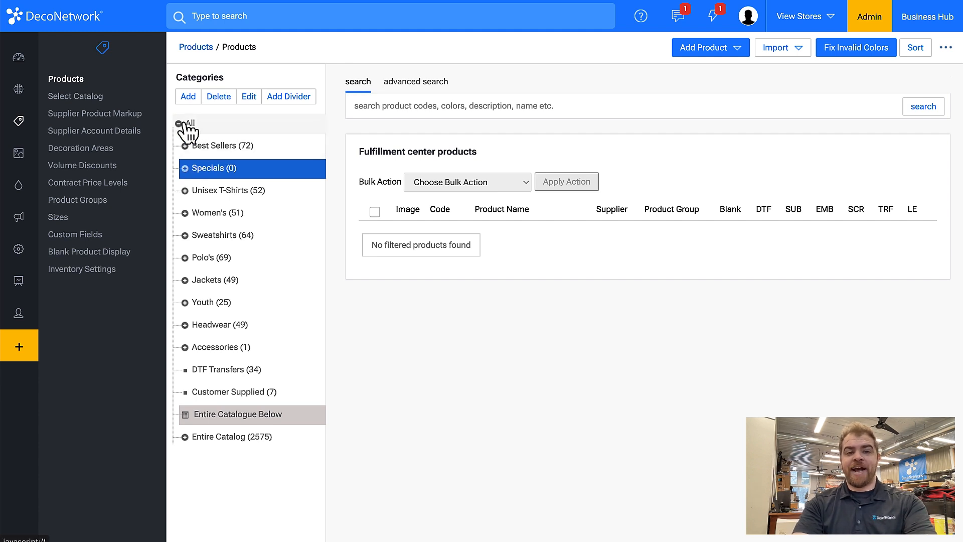
- Add a category divider named Specials Below and place it between the Best Sellers and Specials categories
left_click(299, 101)
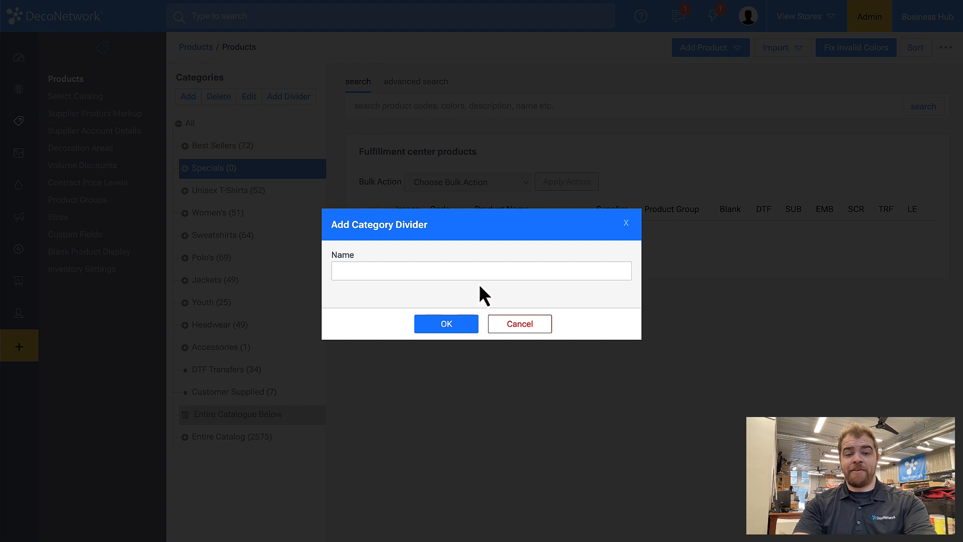
left_click(475, 268)
type("Spec")
key("BackSpace")
key("BackSpace")
key("BackSpace")
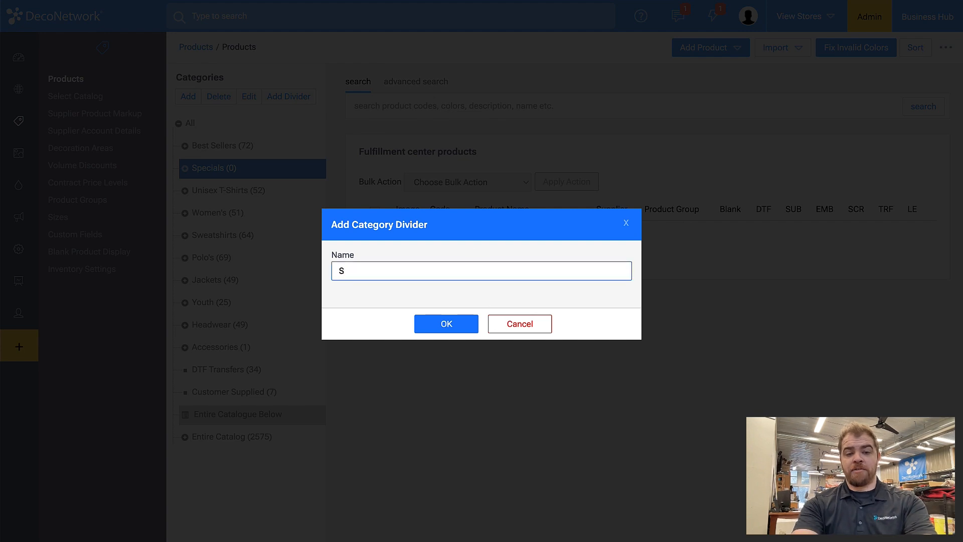
key("BackSpace")
type("Specials ")
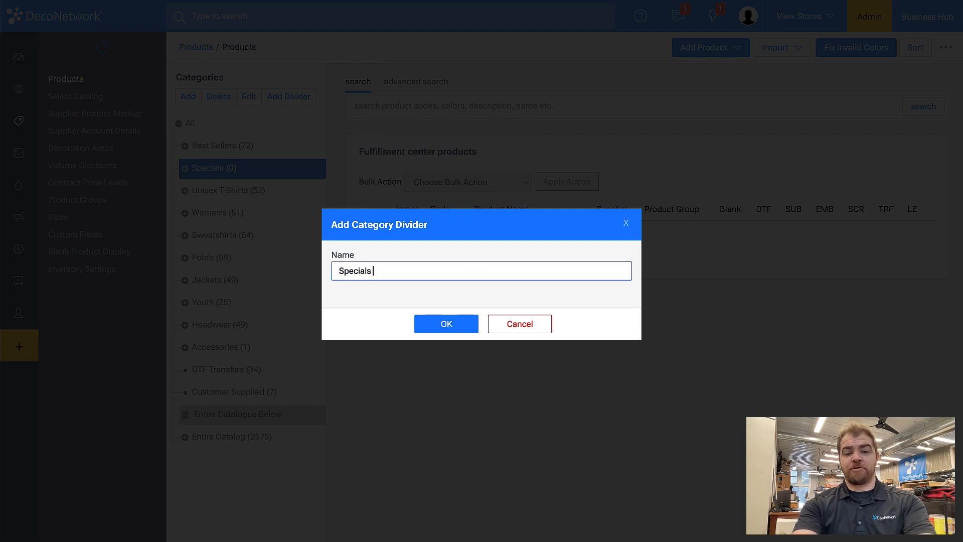
type("Below")
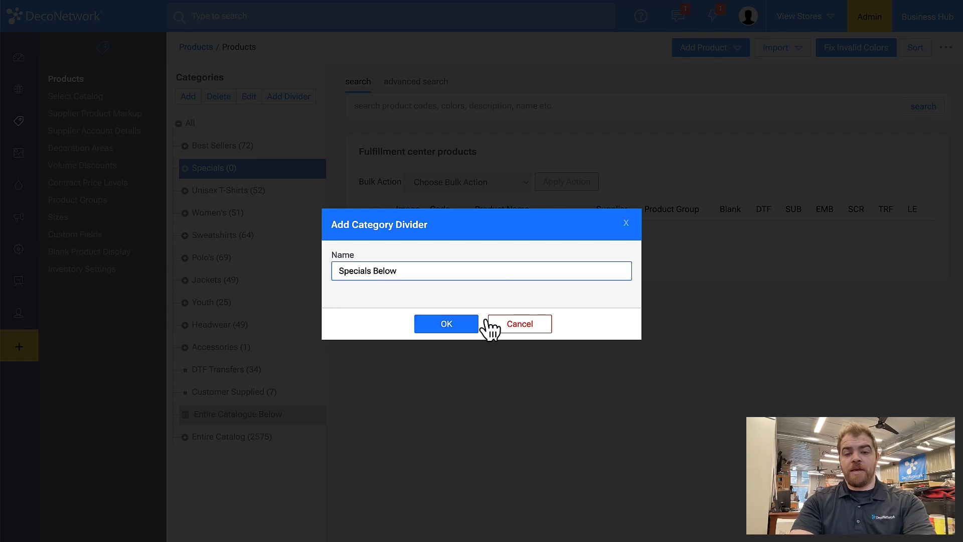
left_click(459, 327)
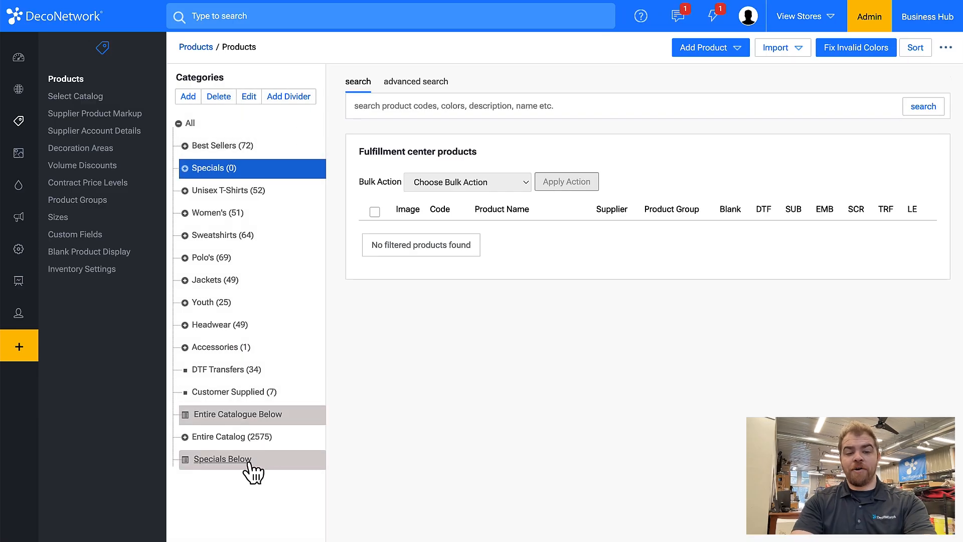
left_click_drag(253, 462, 295, 161)
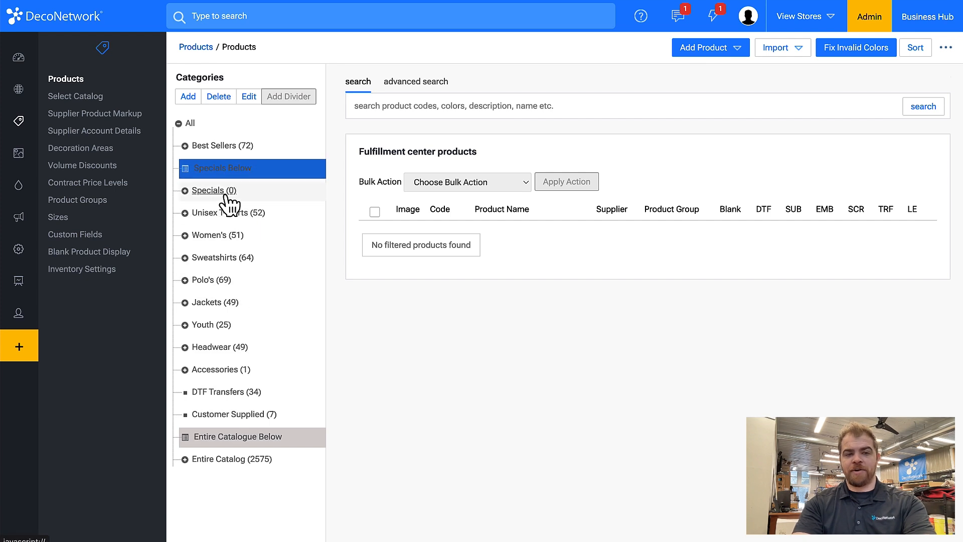
- Review the category details and meta tag settings of the Specials category, leaving them without saving
left_click(228, 194)
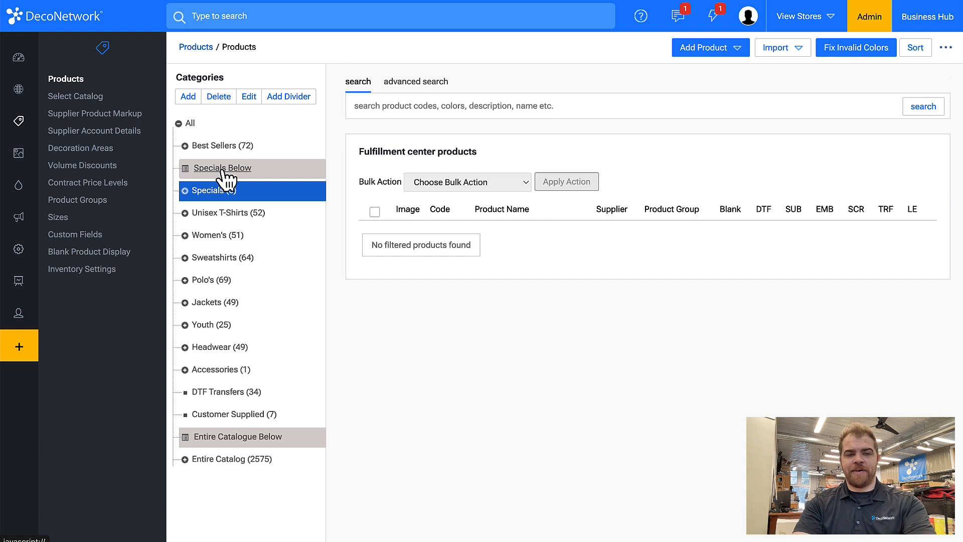
left_click(250, 98)
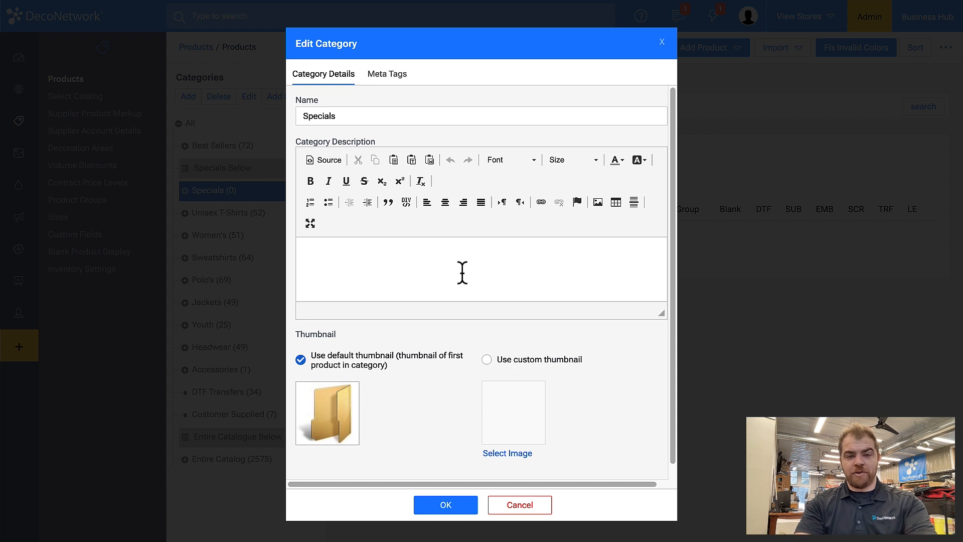
left_click(383, 79)
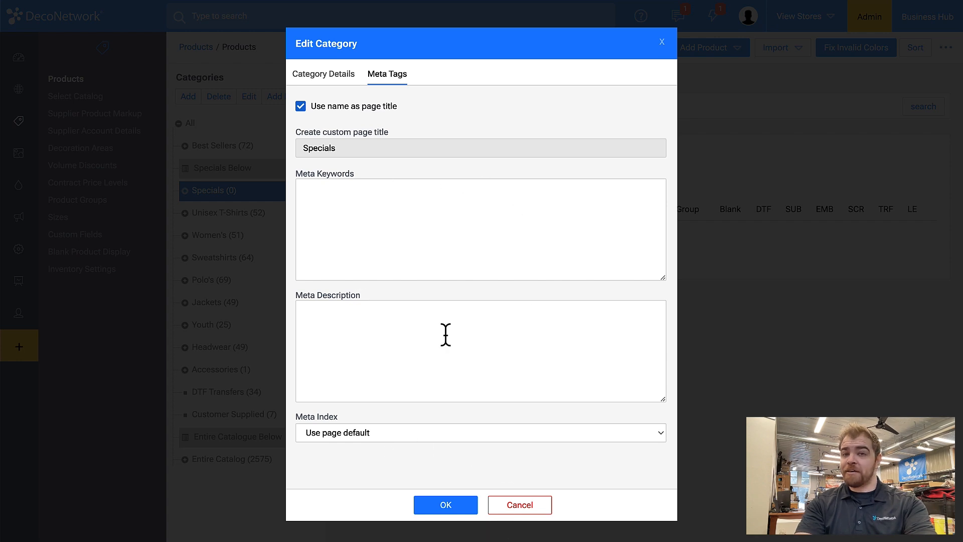
left_click(522, 510)
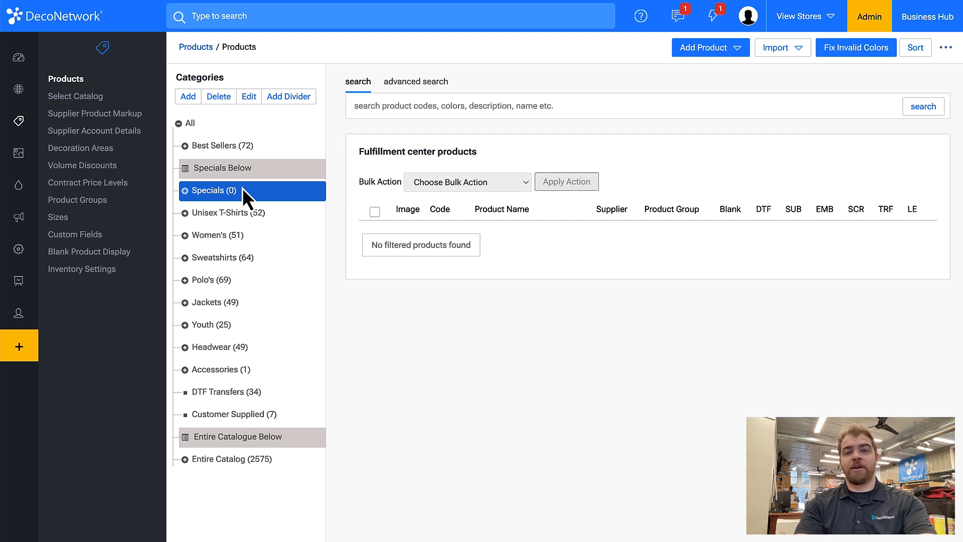
- Show the advanced search filters and select all products in the T-Shirts subcategory of Best Sellers
left_click(216, 148)
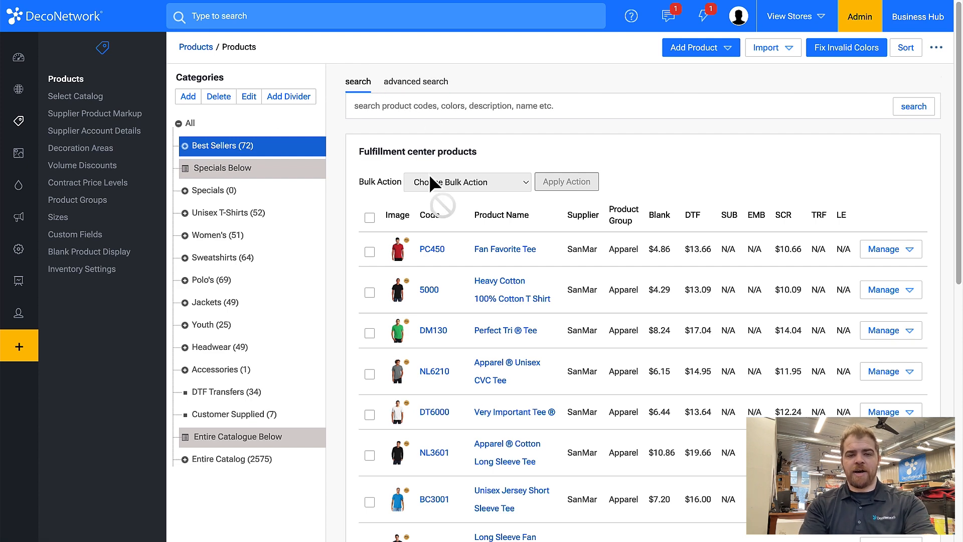
left_click(417, 84)
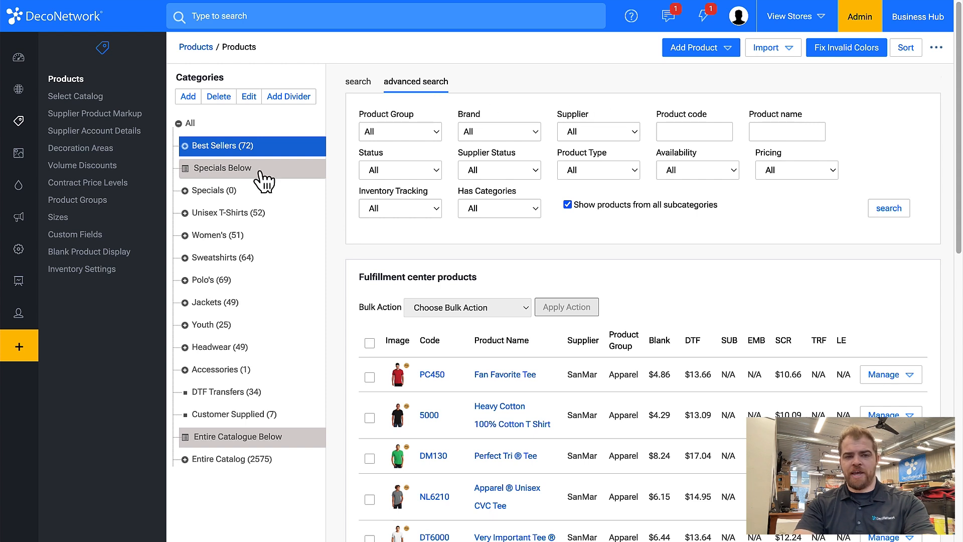
left_click(185, 146)
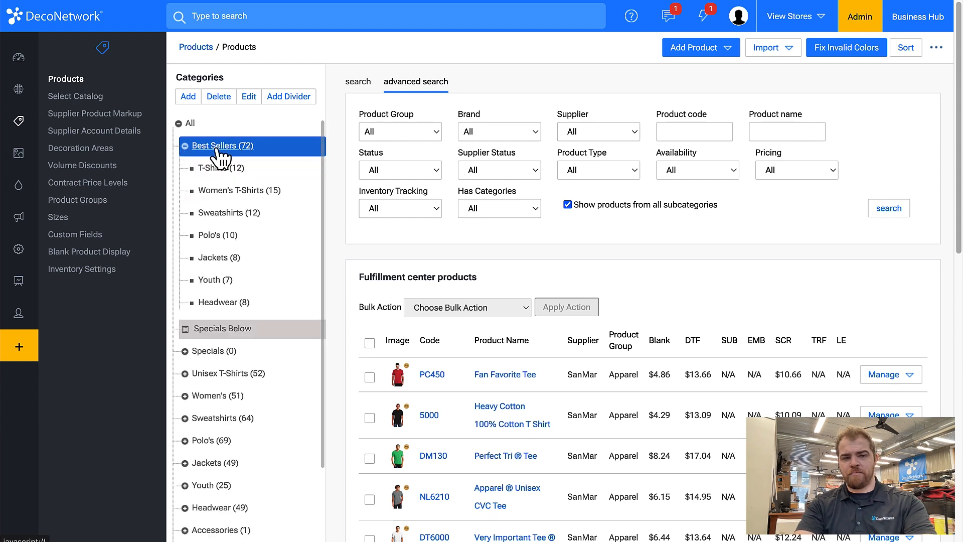
left_click(216, 170)
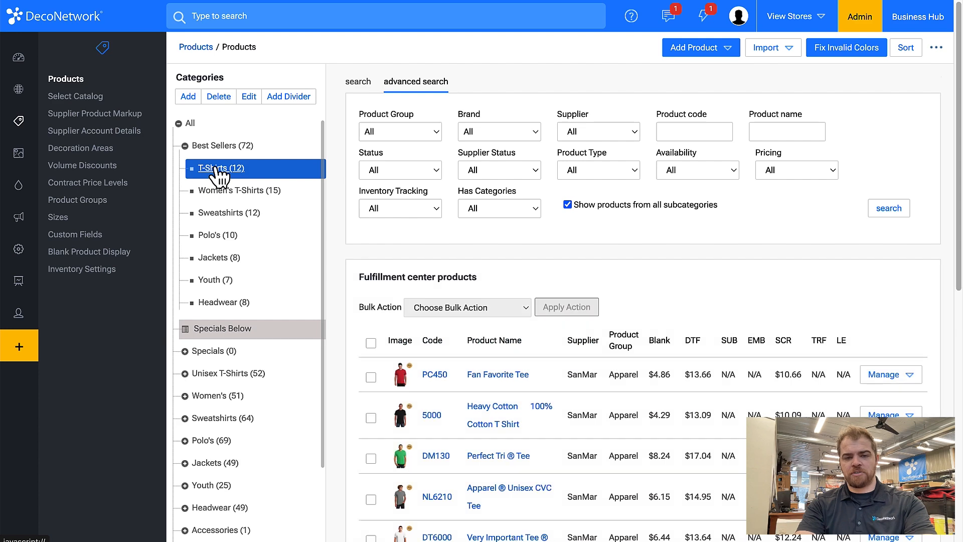
scroll(363, 306, "down", 10)
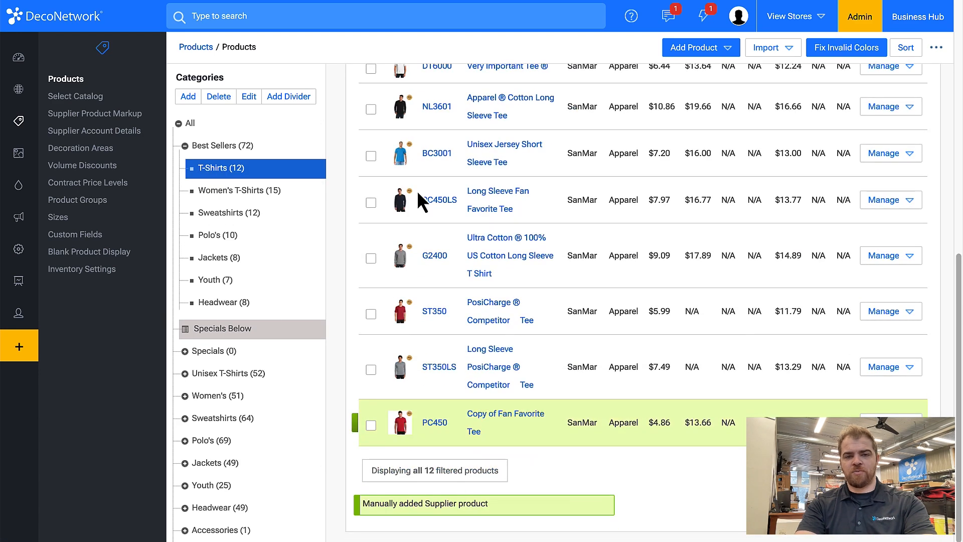
scroll(417, 191, "up", 10)
left_click(371, 157)
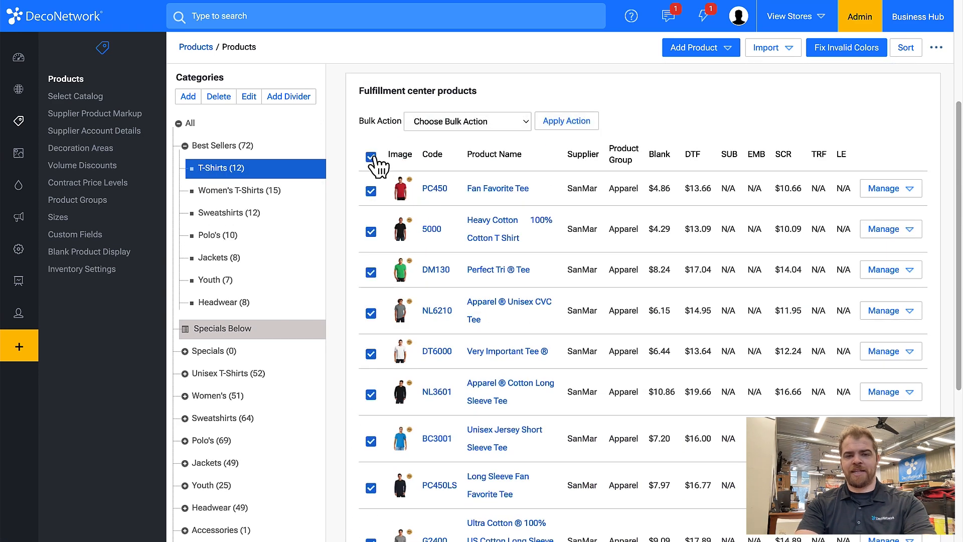
- Apply the Modify Categories bulk action to the selected T-shirt products
scroll(443, 330, "up", 4)
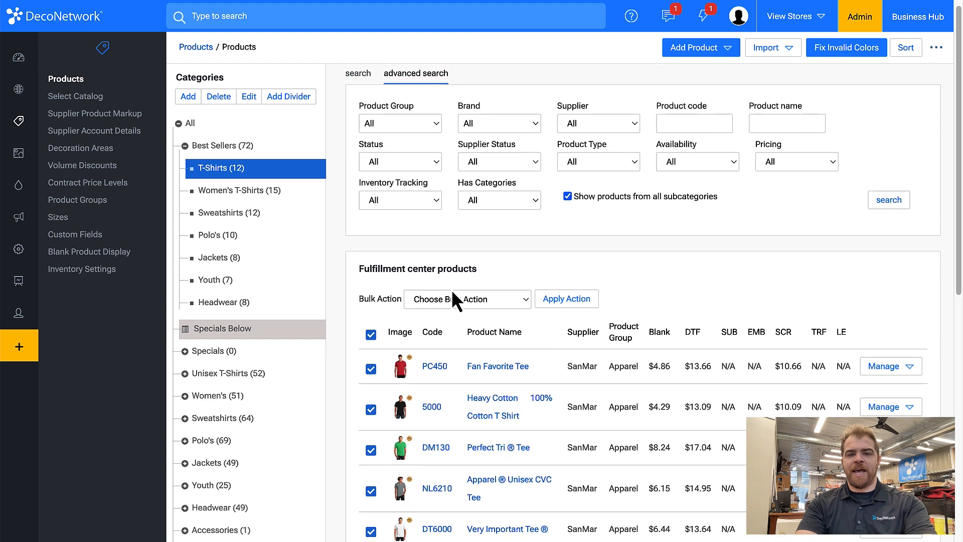
left_click(447, 300)
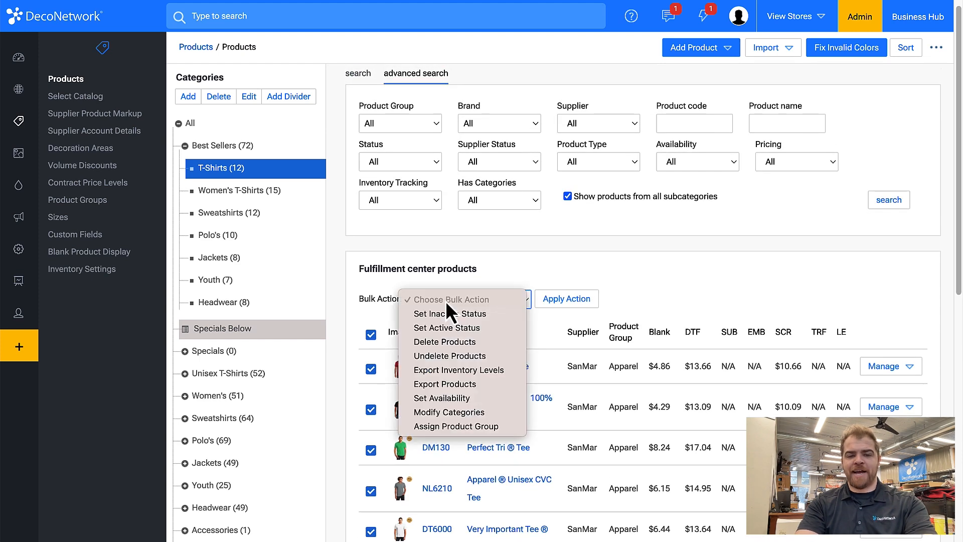
left_click(461, 415)
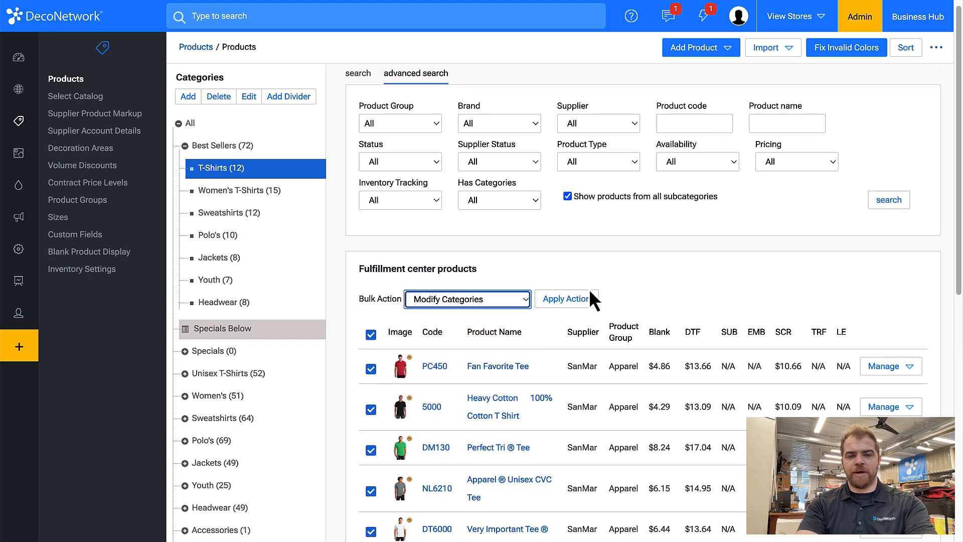
left_click(564, 301)
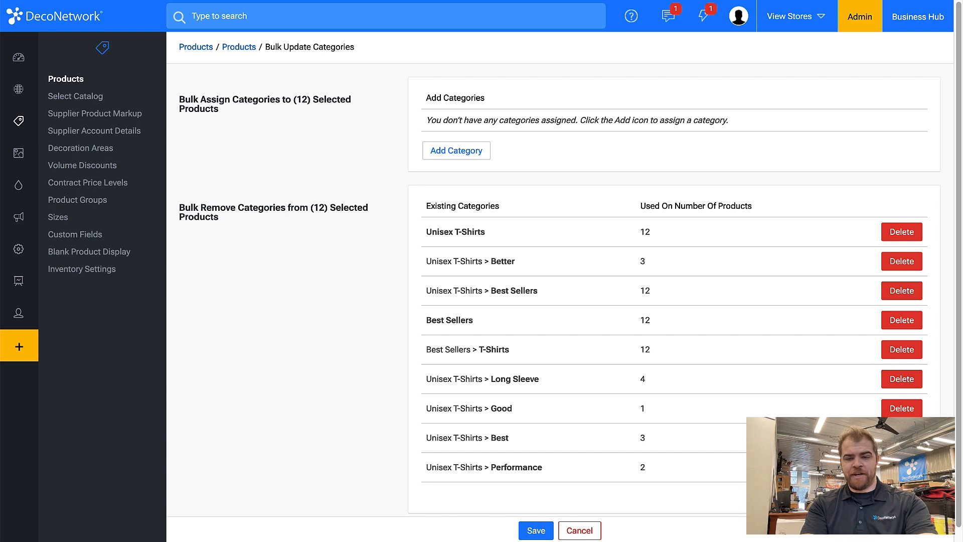
- Choose Specials and its T-Shirts subcategory as the categories to add to the selected products
left_click(454, 151)
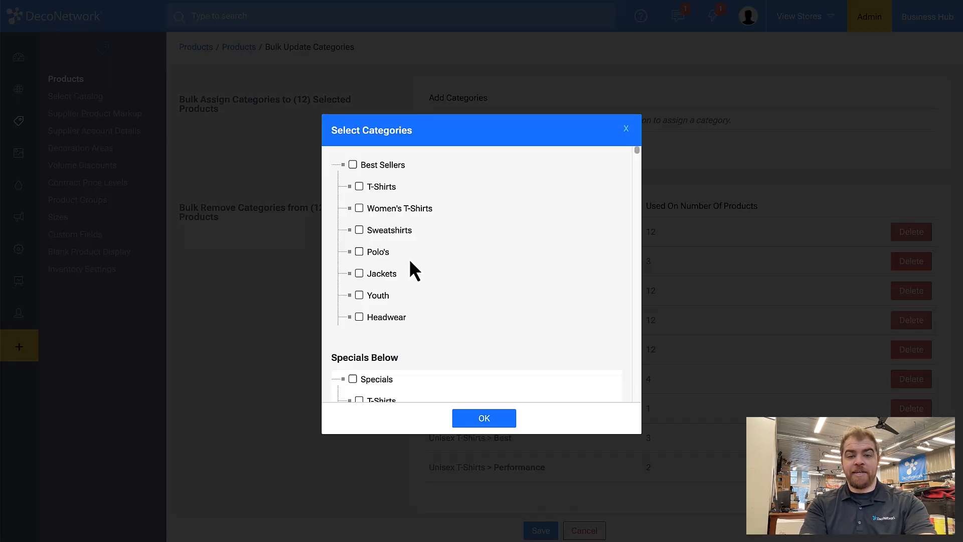
scroll(408, 258, "down", 2)
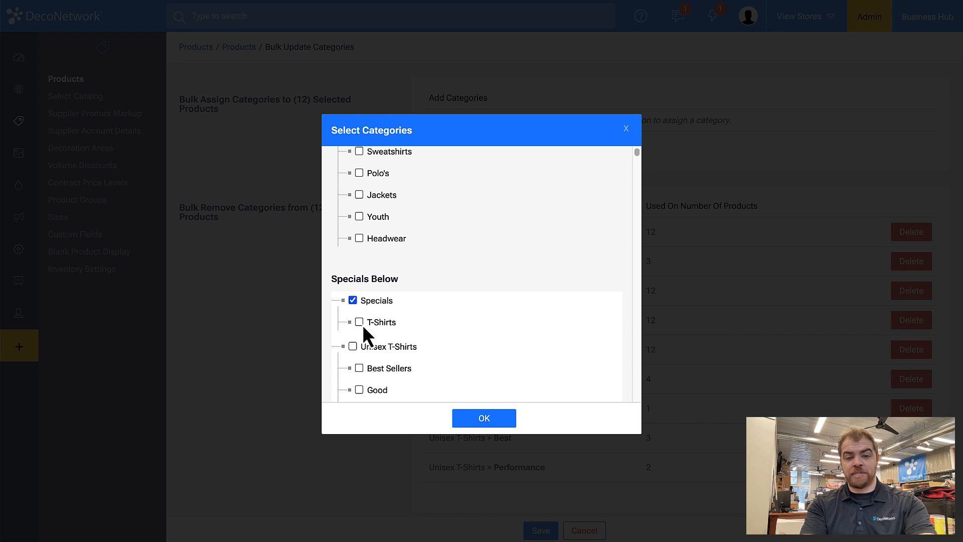
left_click(367, 324)
left_click(484, 421)
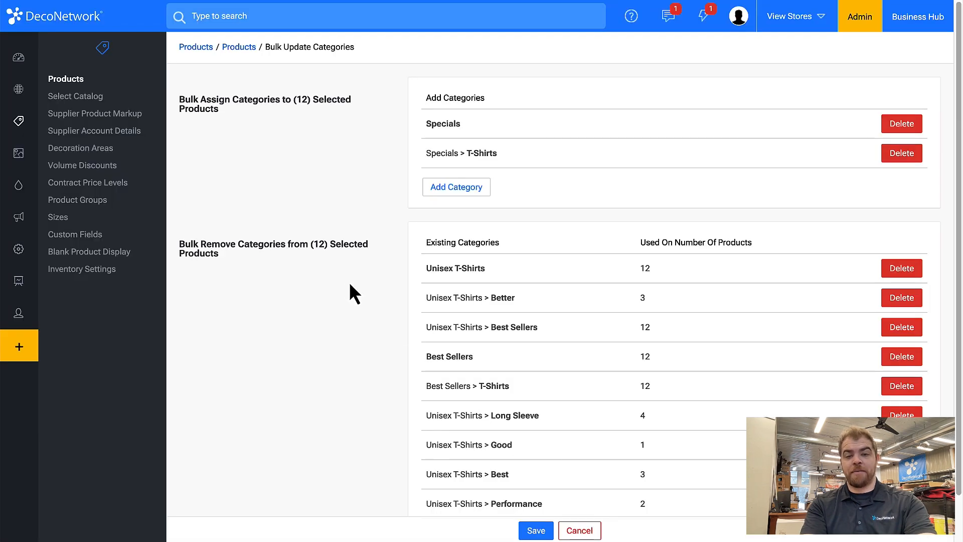
- Save the bulk category assignment for the selected T-shirt products and expand the Specials category to show its subcategory
left_click(534, 530)
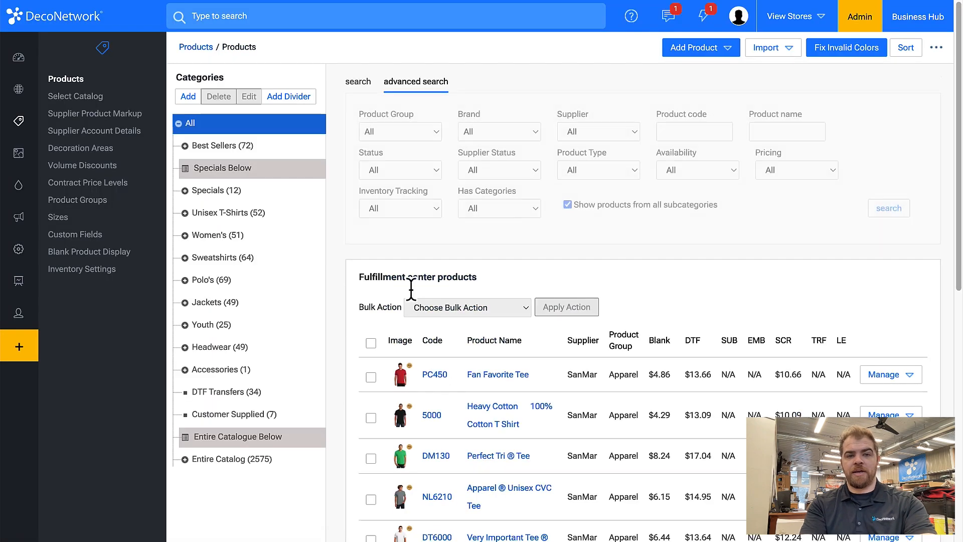
left_click(185, 191)
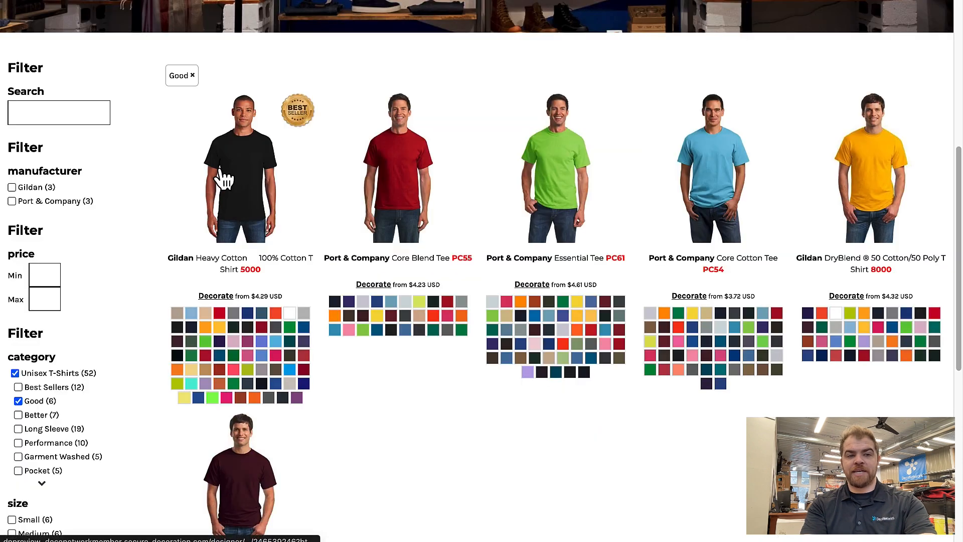
- Examine the storefront's T-Shirts page and the product listing and category filters of its Good category
scroll(221, 176, "up", 7)
scroll(221, 168, "down", 1)
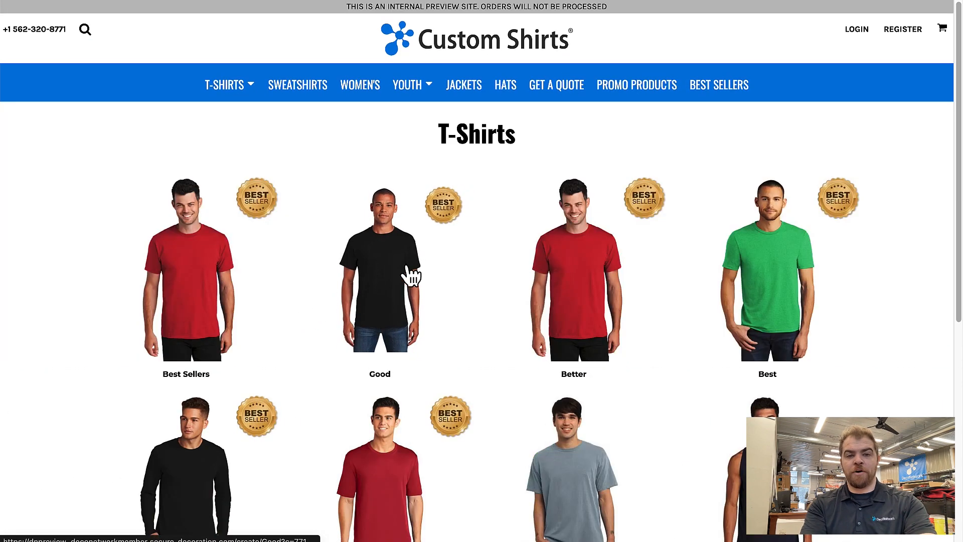
left_click(405, 266)
scroll(191, 226, "down", 3)
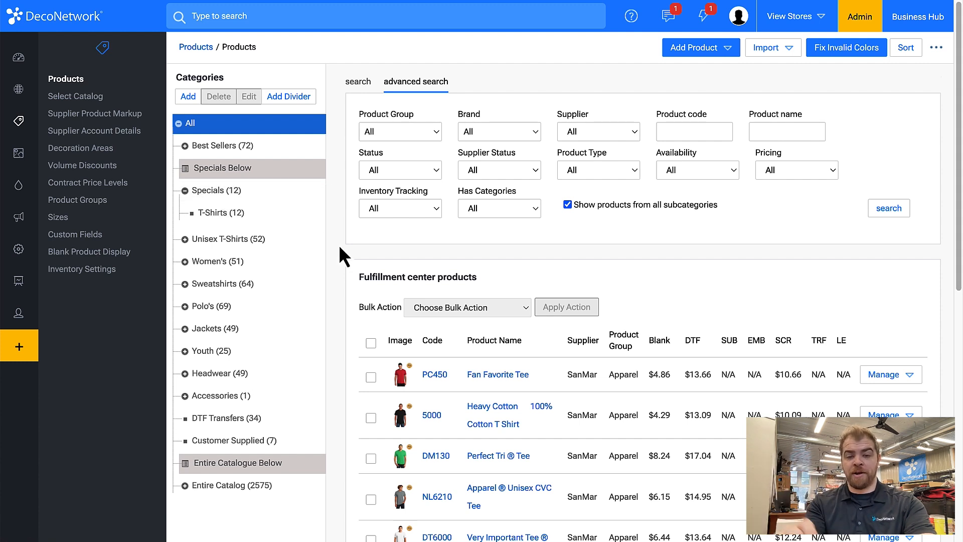
- Remove the Specials and Specials > T-Shirts categories from the Fan Favorite Tee and save the product
left_click(475, 376)
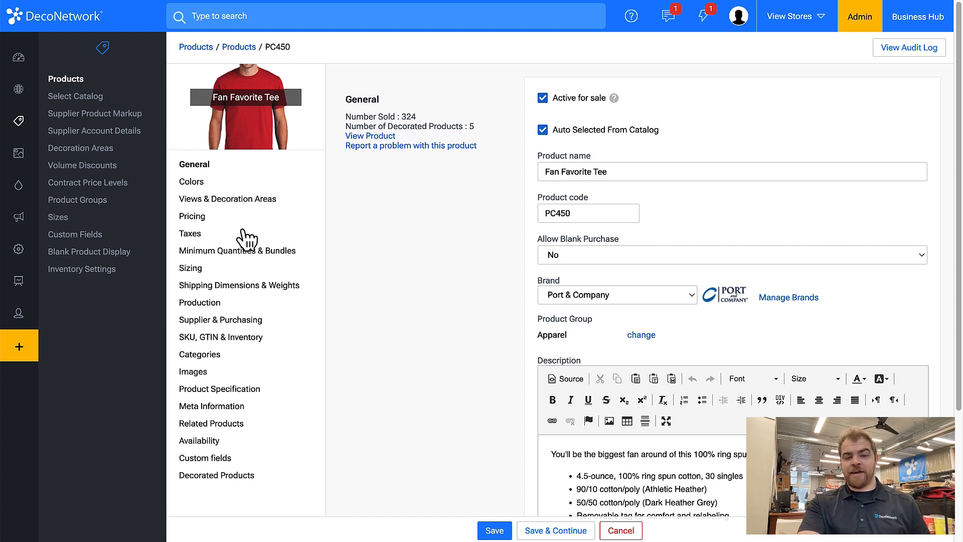
left_click(215, 355)
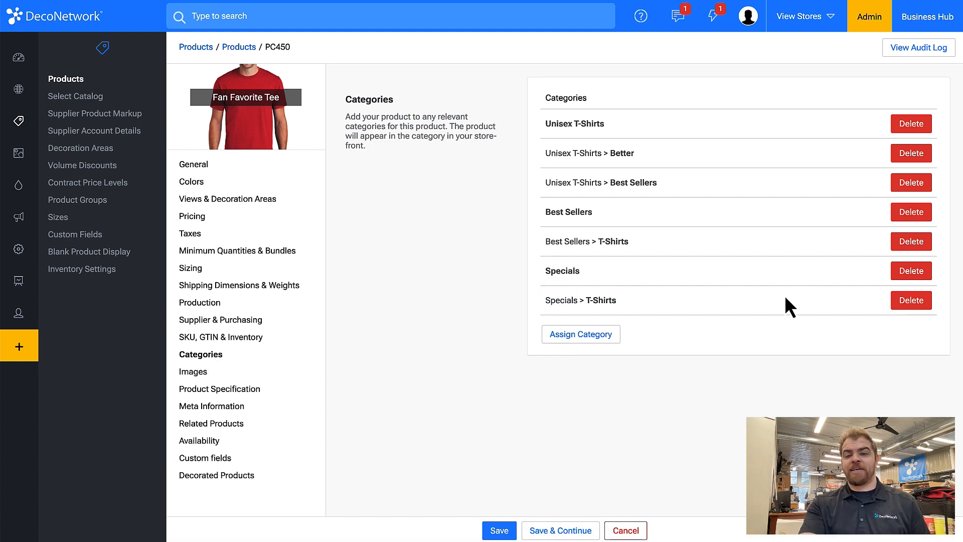
left_click(911, 270)
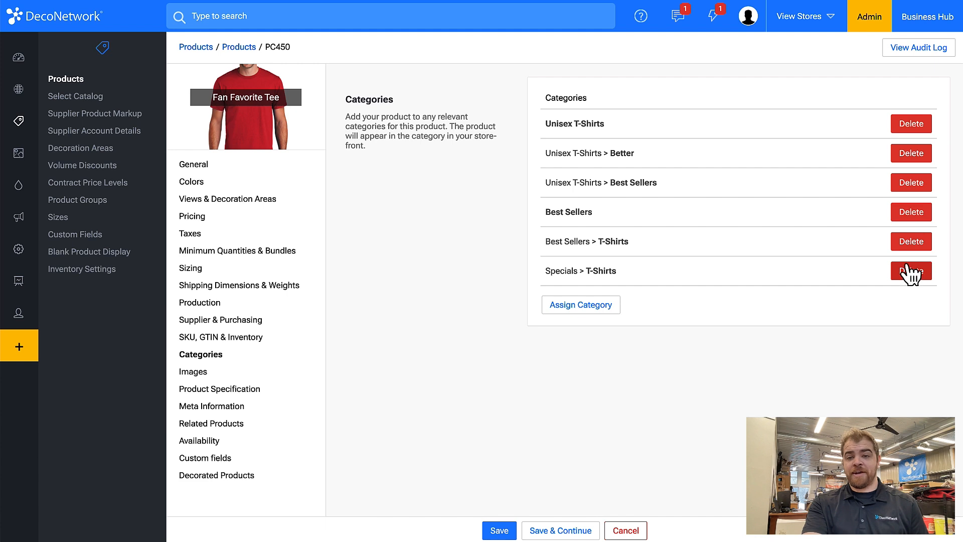
left_click(912, 271)
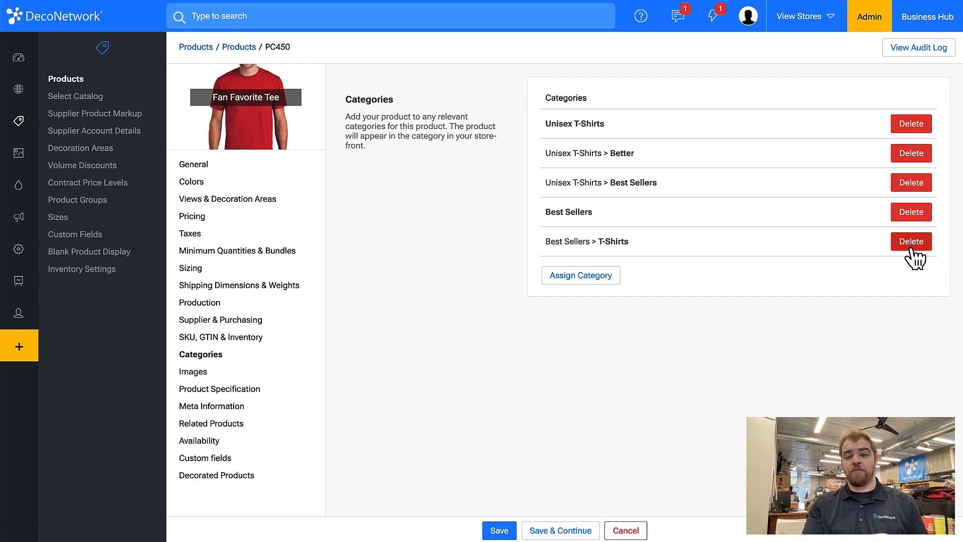
left_click(504, 529)
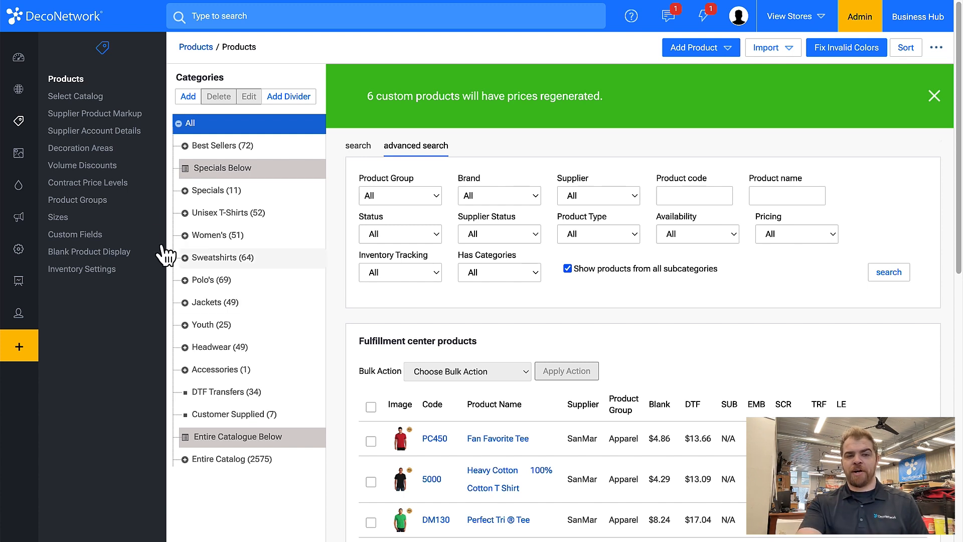
- Expand the Specials category and list its products to check the updated assignment
left_click(184, 190)
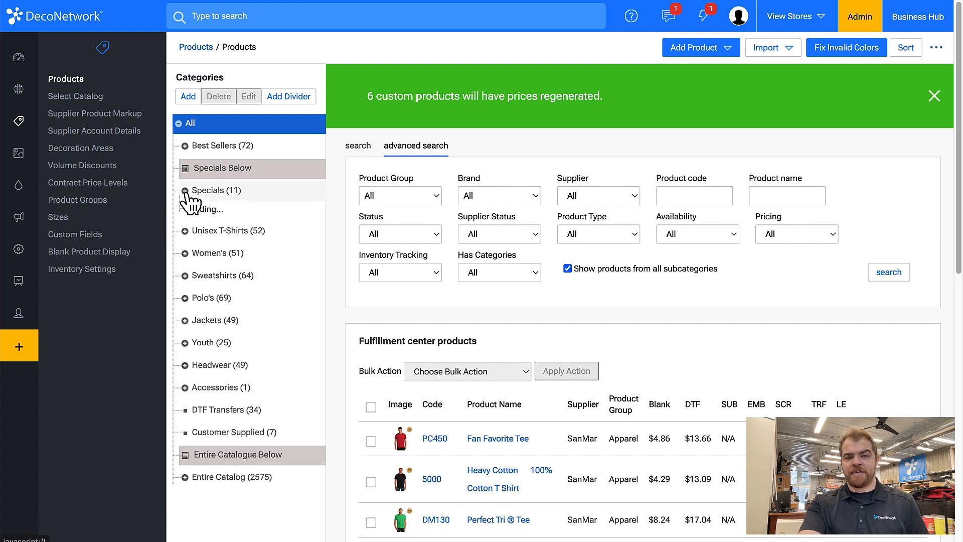
left_click(224, 191)
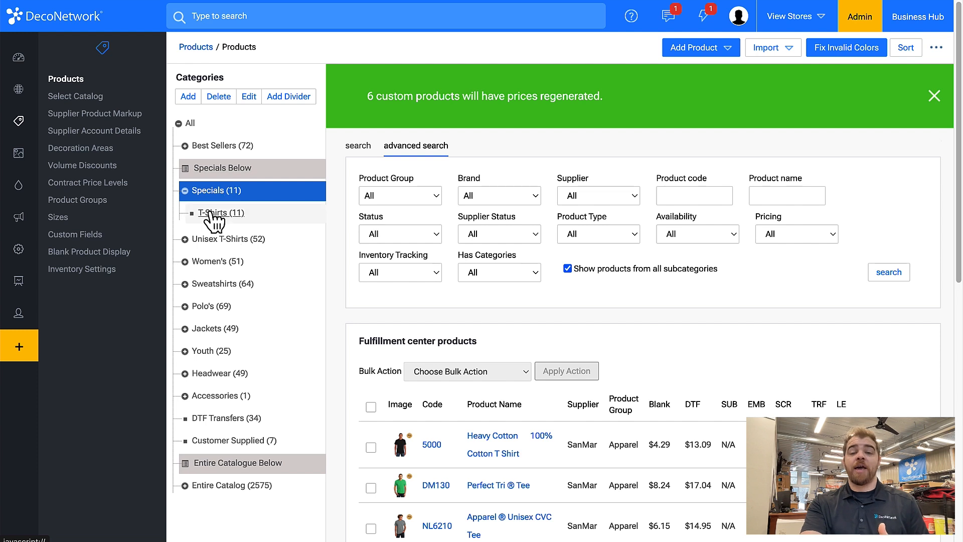